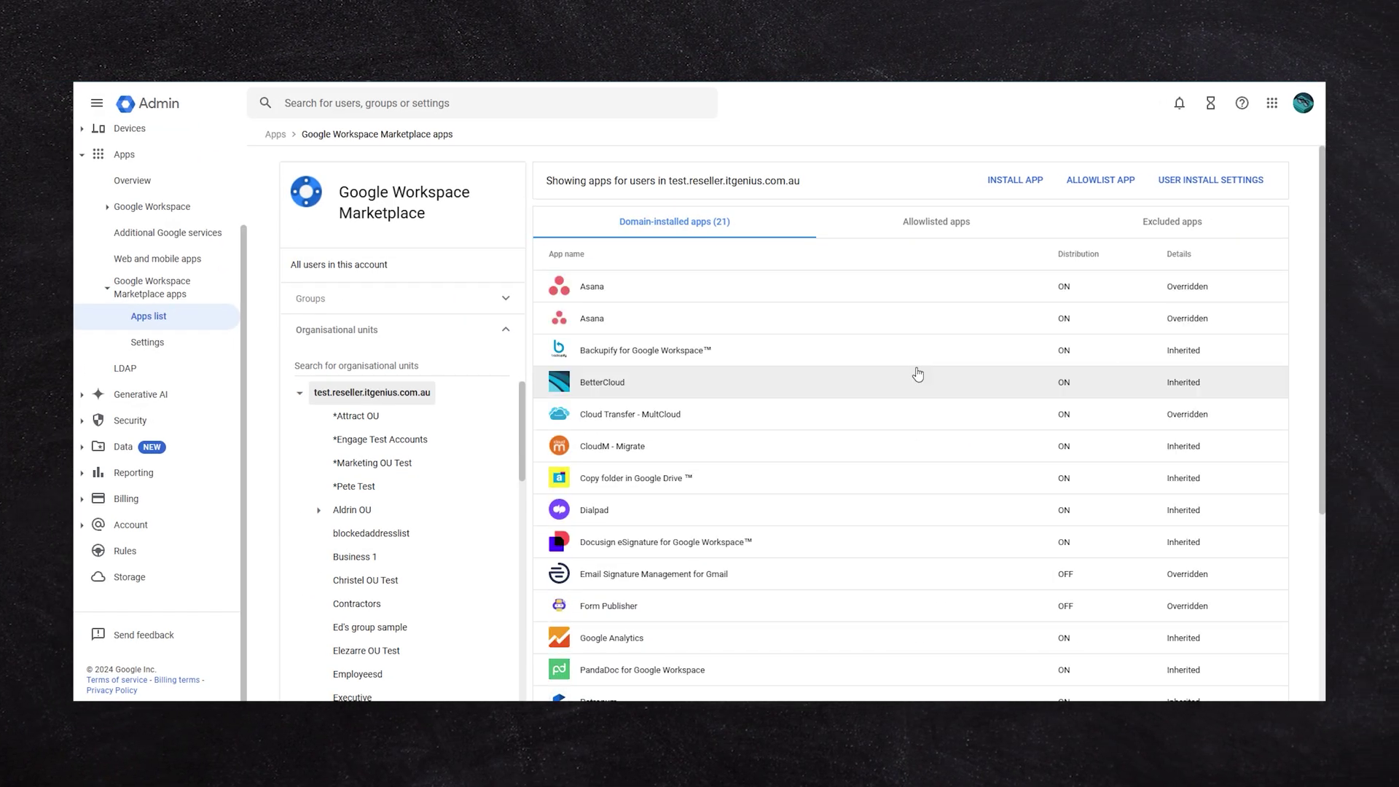
- Select the Backupify for Google Workspace row in the Admin console's Marketplace apps list
click(864, 360)
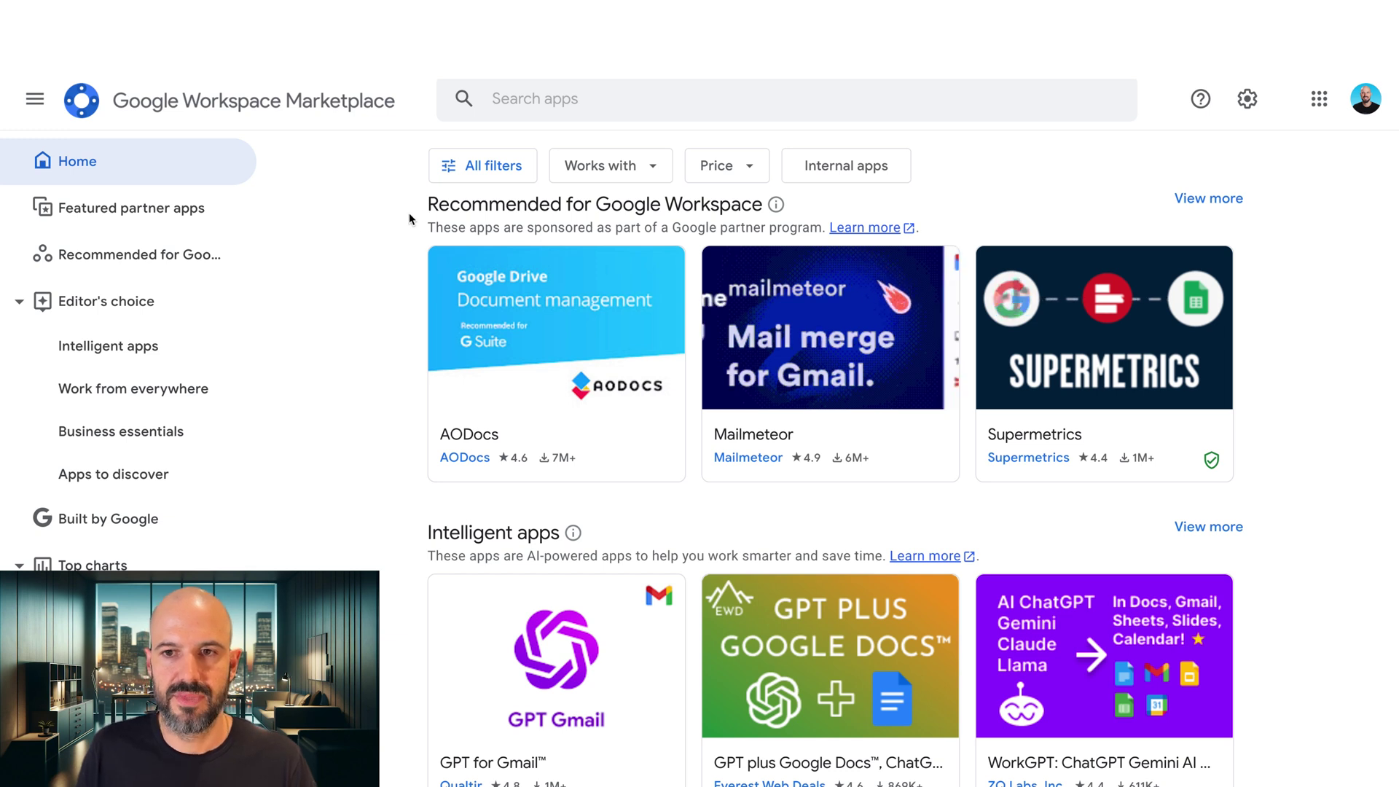
click(1208, 198)
scroll(1226, 284, down, 3)
scroll(1269, 296, down, 1)
scroll(1276, 298, down, 1)
scroll(1276, 299, down, 1)
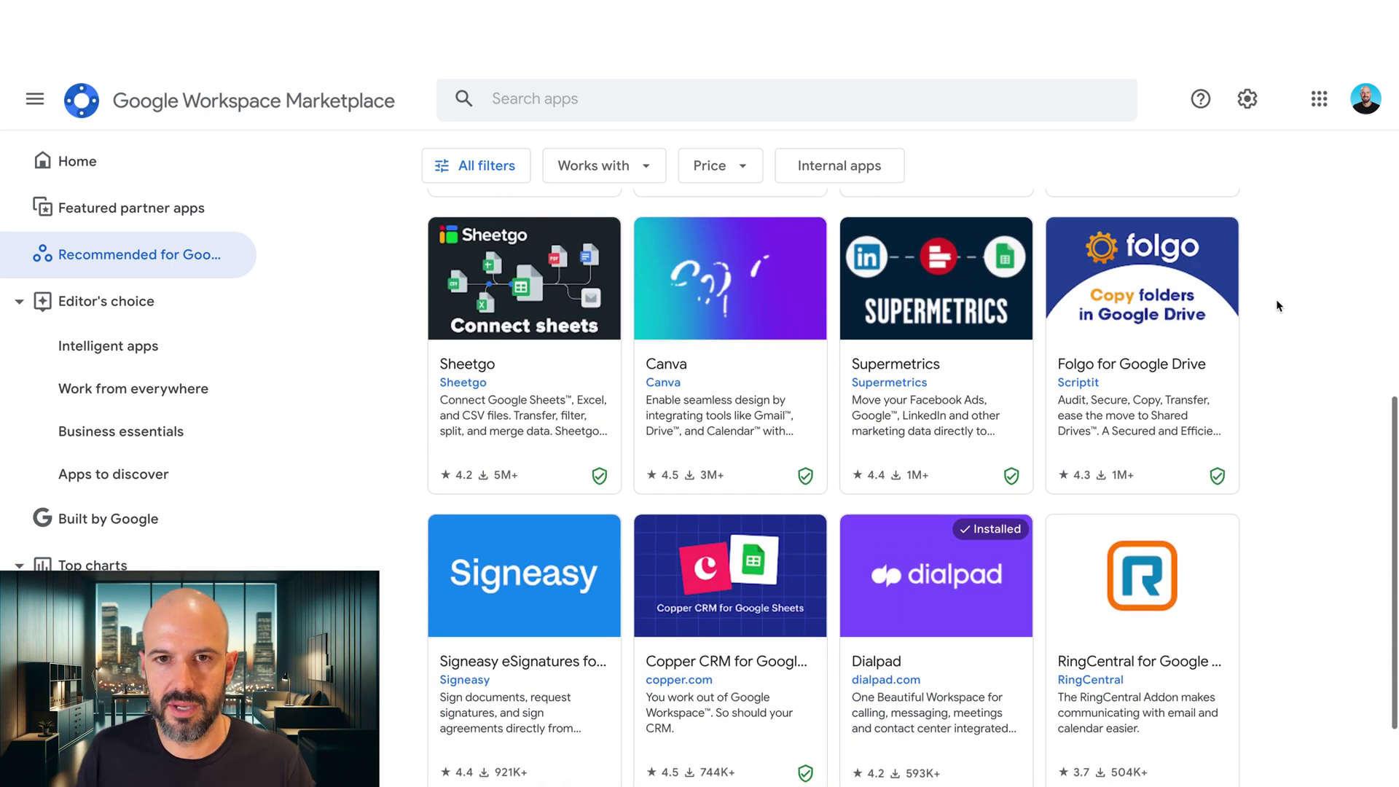
scroll(1276, 305, down, 1)
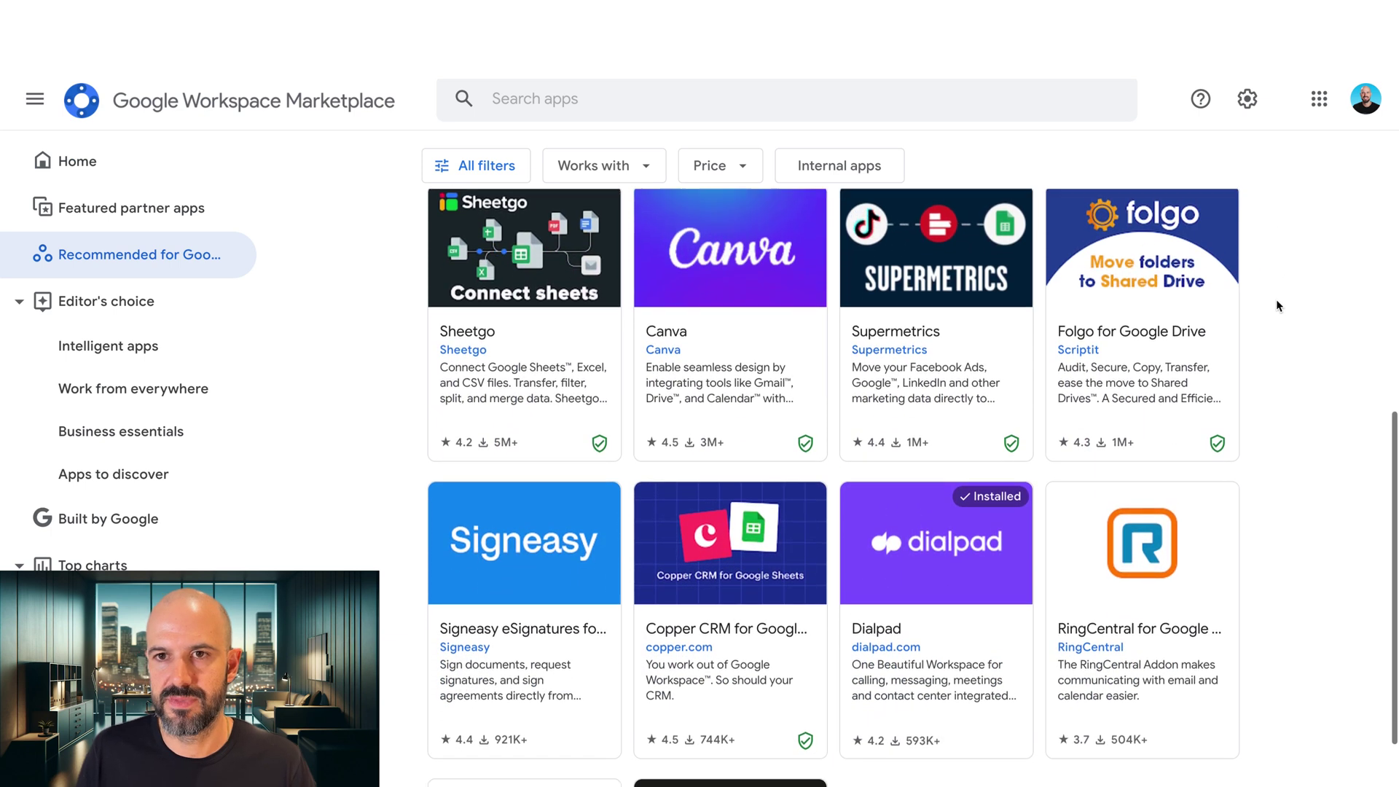
scroll(1276, 305, down, 2)
scroll(1276, 305, down, 1)
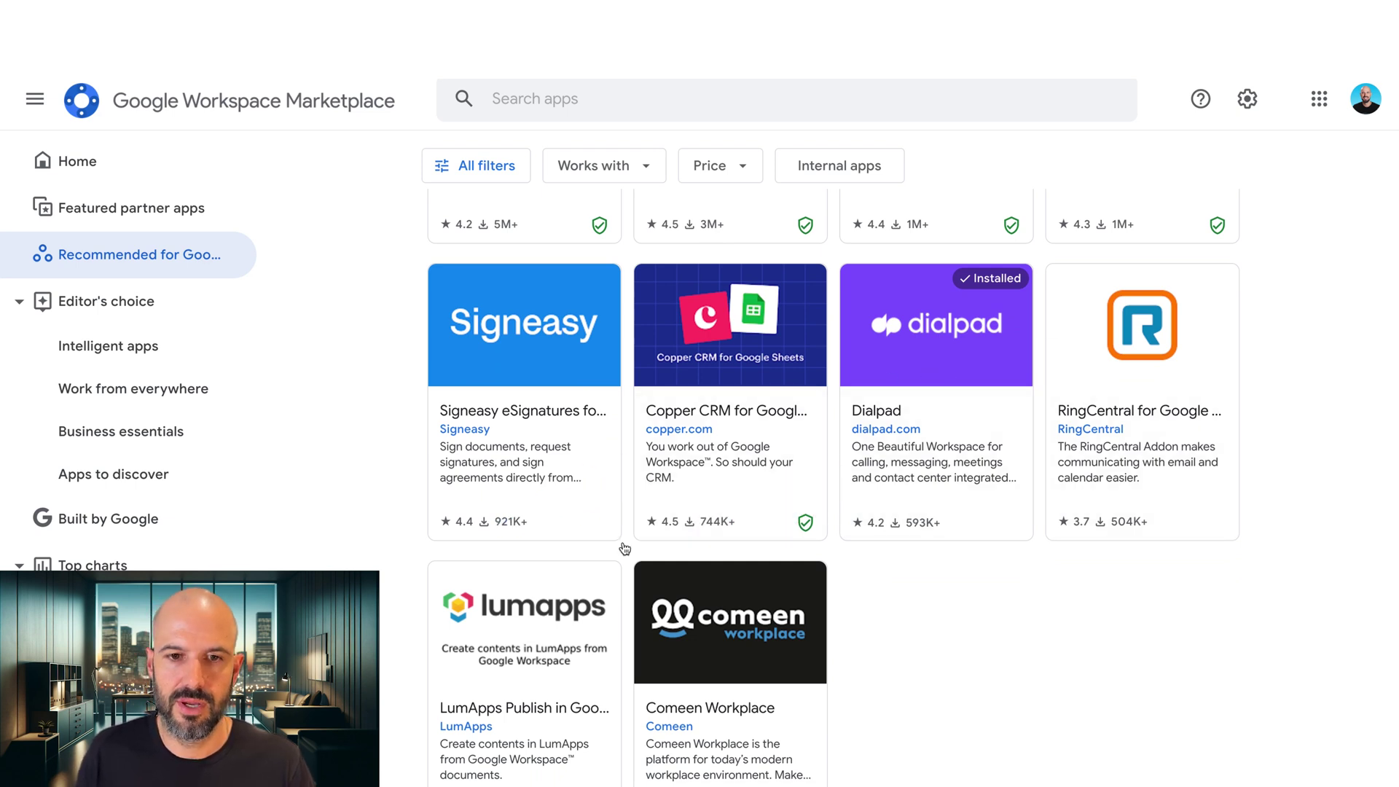
scroll(936, 491, up, 5)
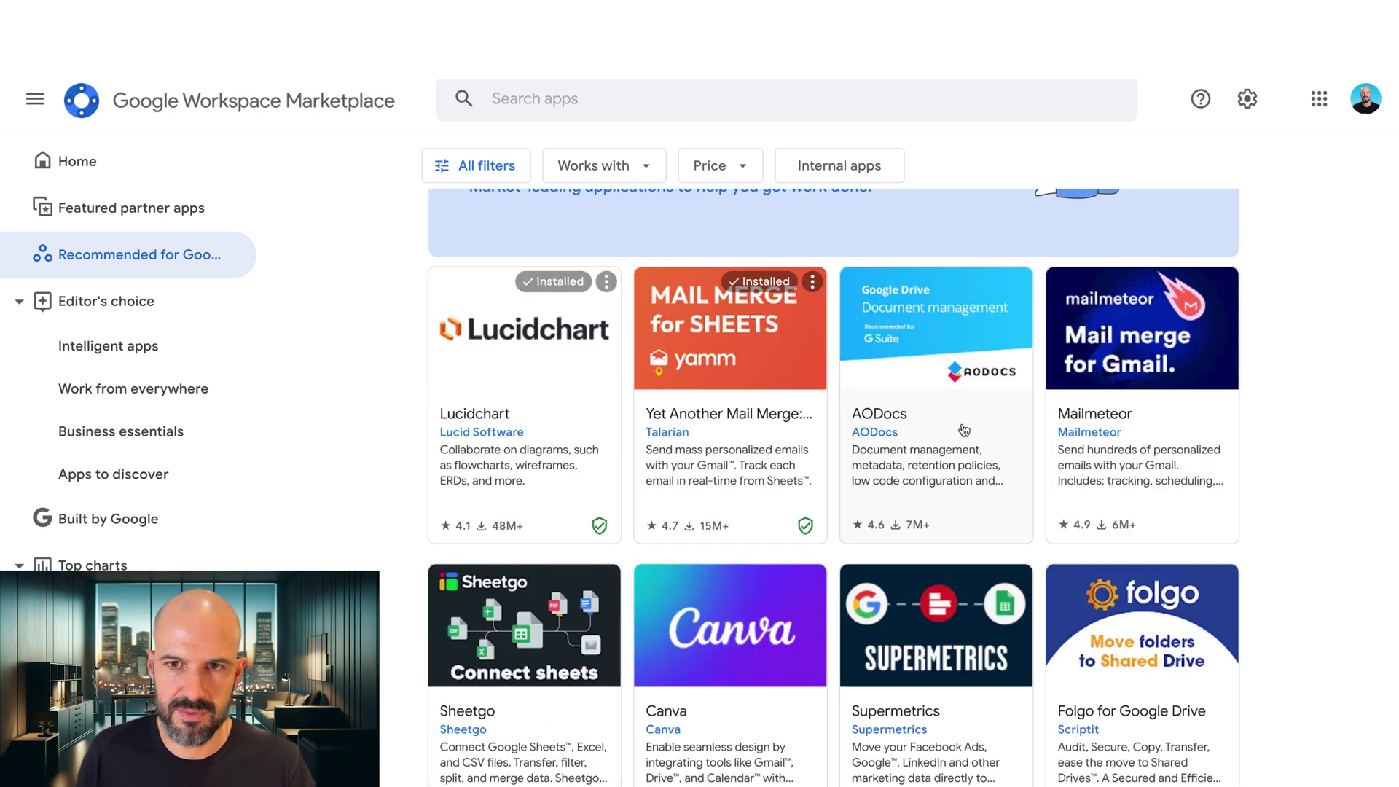
key(alt+Left)
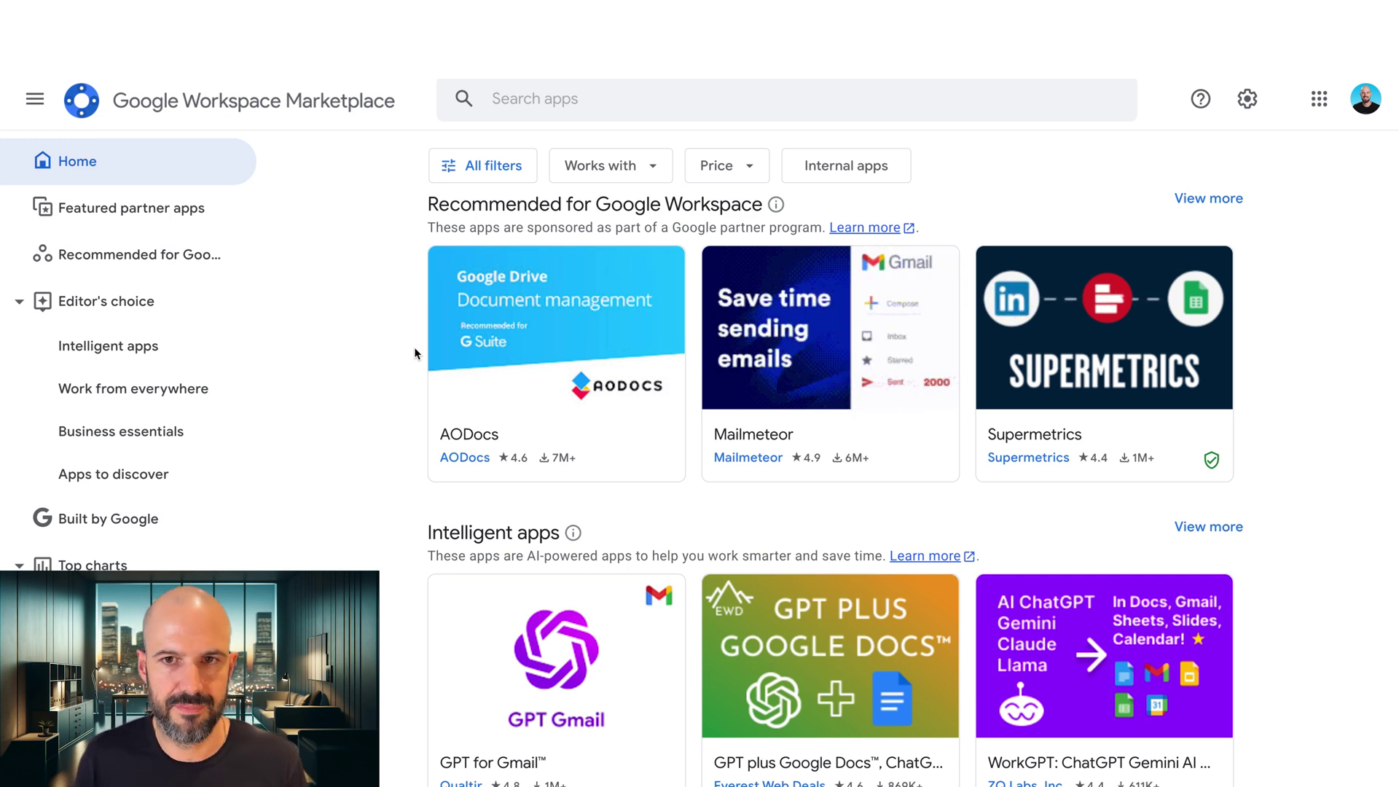
- Open the AODocs card under Recommended for Google Workspace
click(580, 353)
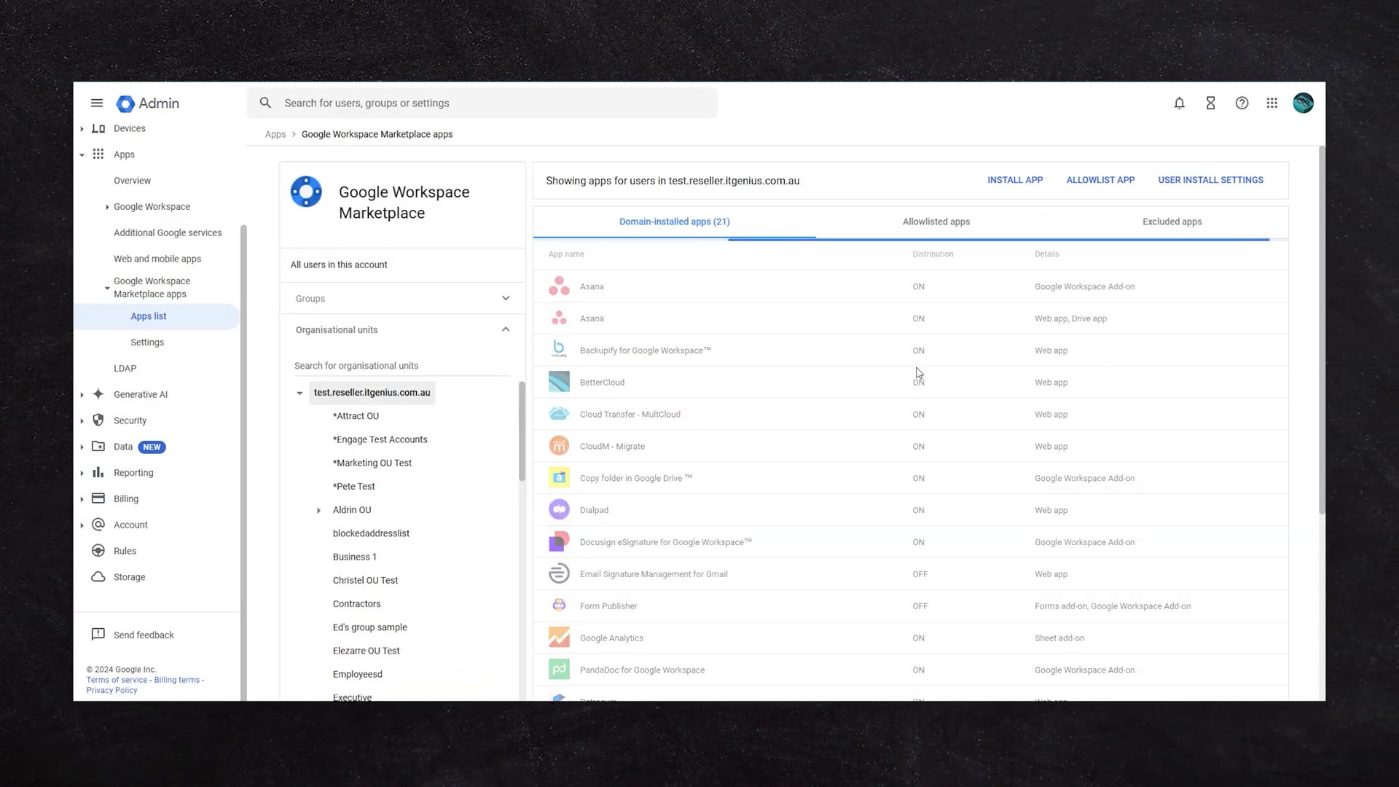
- Open the Backupify for Google Workspace settings to see its granted OAuth scopes
click(864, 359)
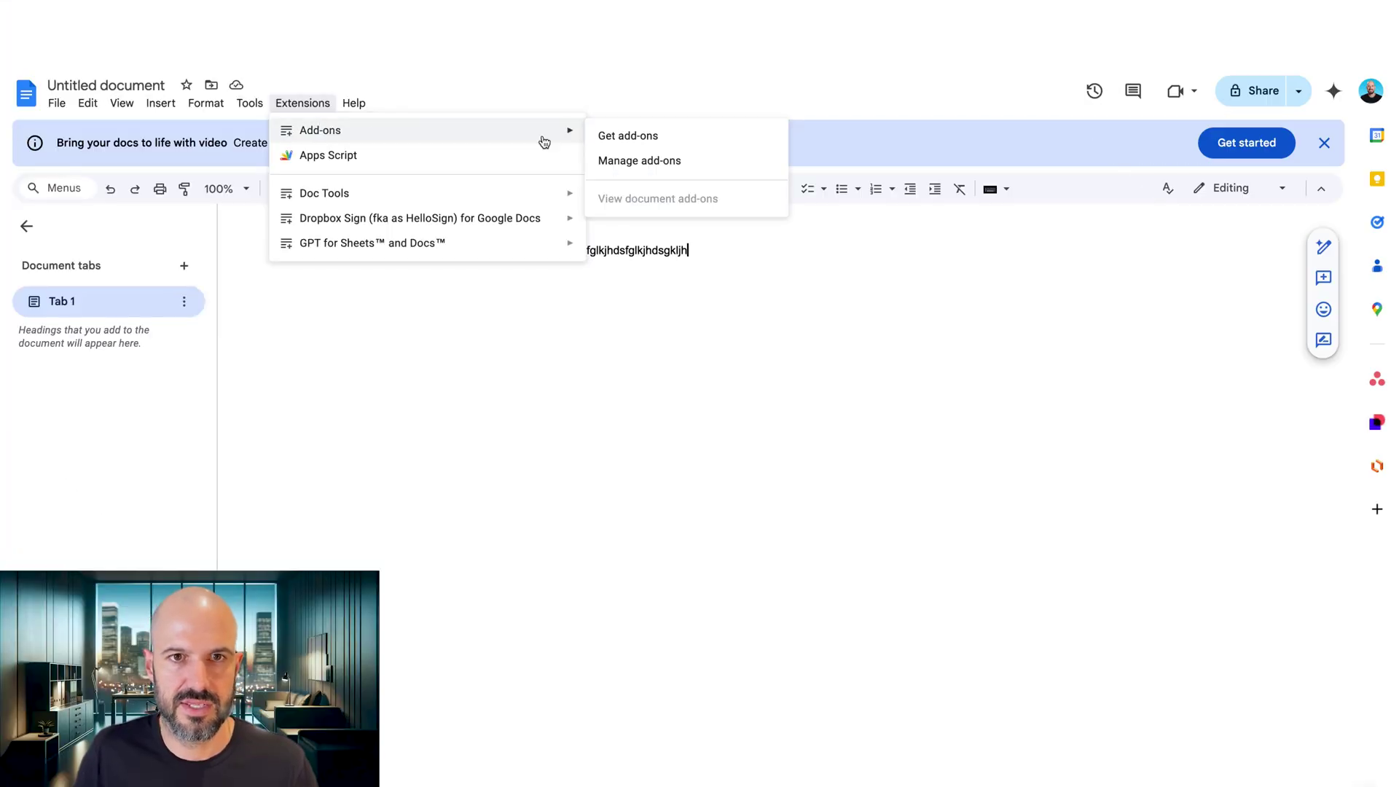
- Open the Docs add-on Marketplace and check the Works with Docs filter options
click(701, 143)
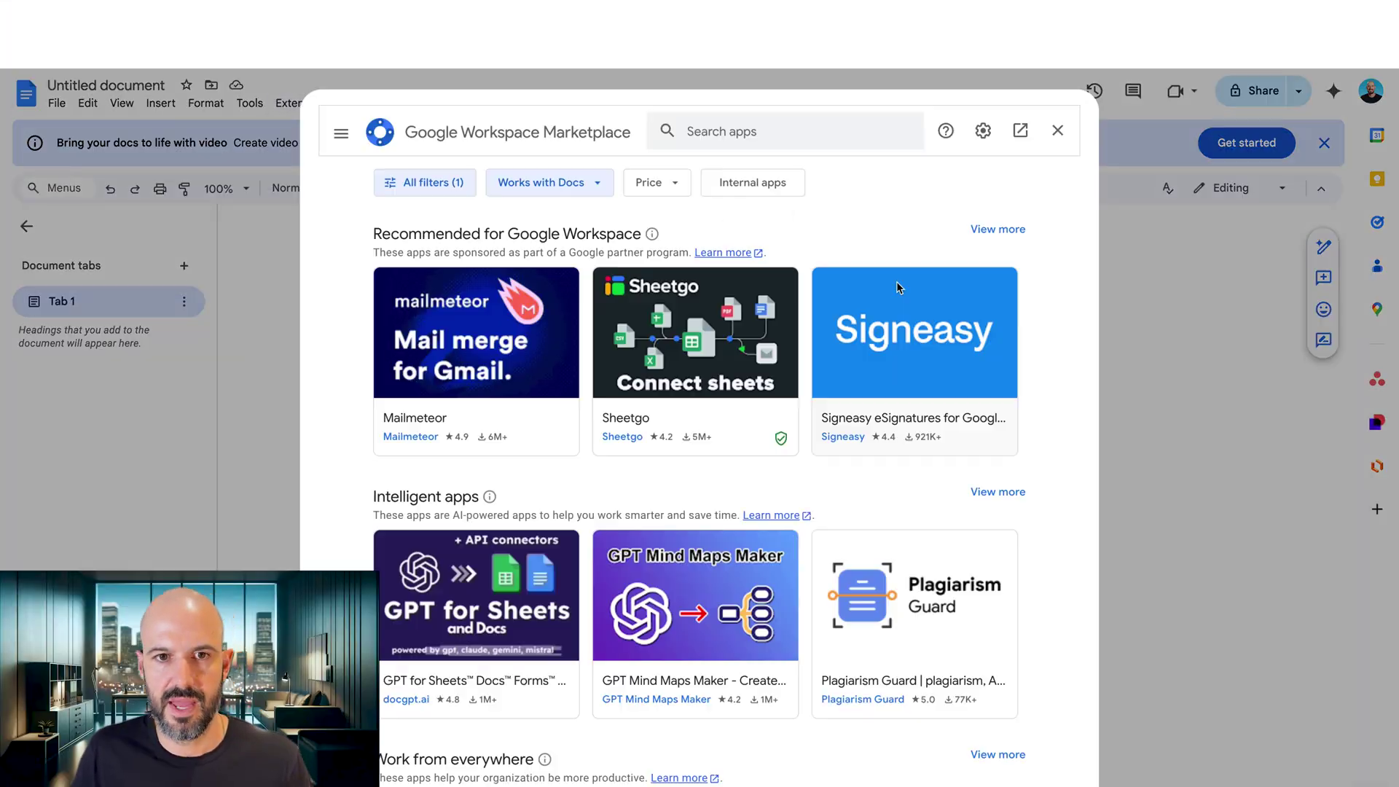
scroll(896, 281, down, 3)
scroll(915, 317, down, 5)
scroll(915, 317, down, 3)
scroll(916, 317, up, 3)
scroll(915, 318, up, 5)
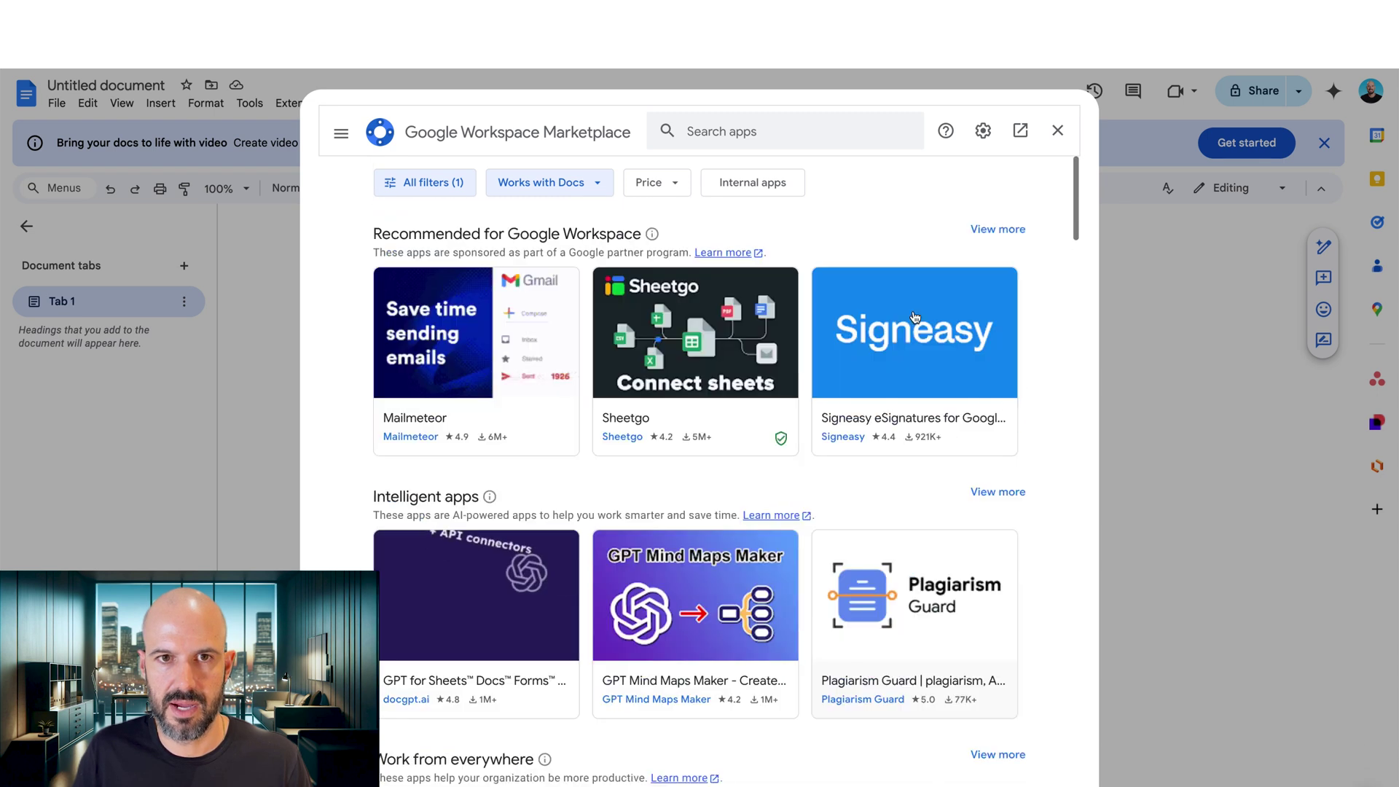
click(600, 187)
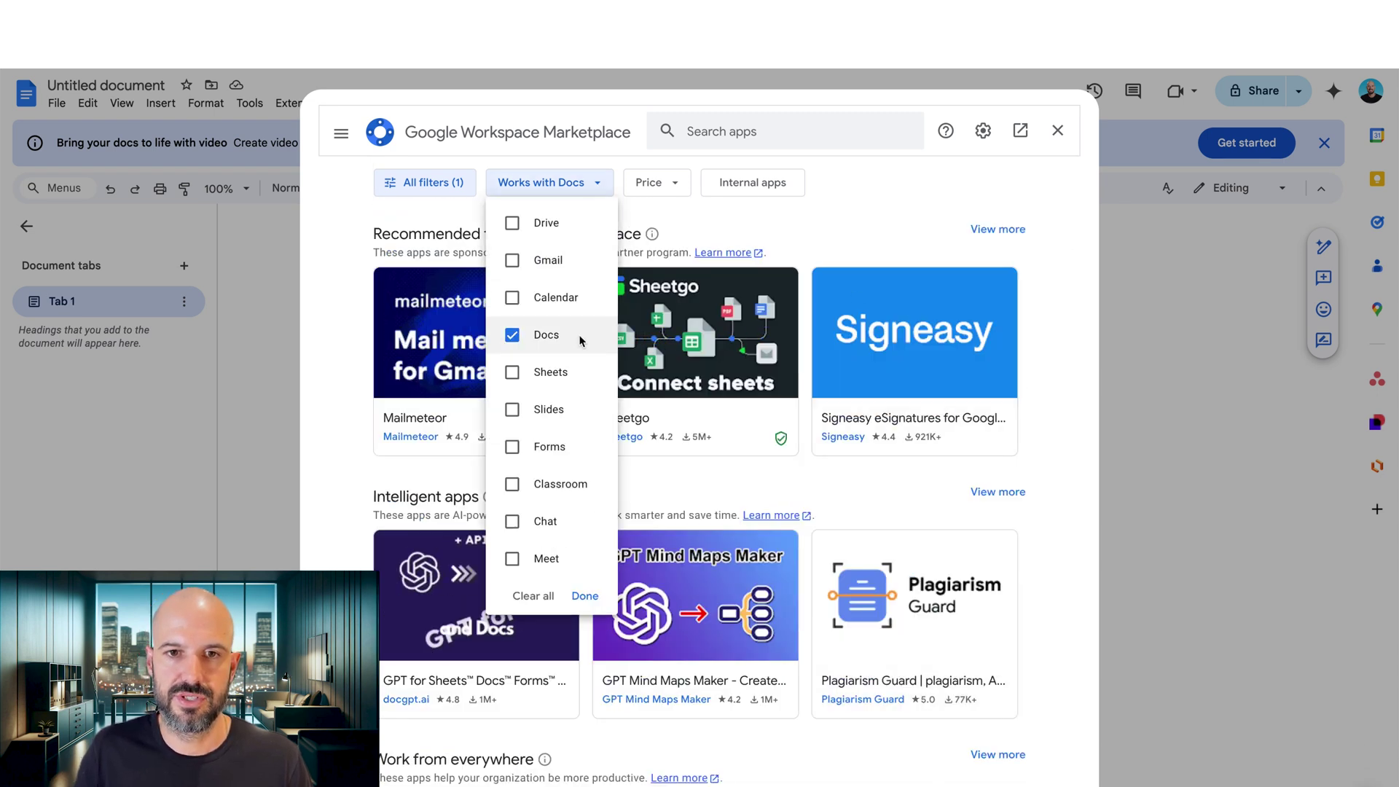
click(918, 210)
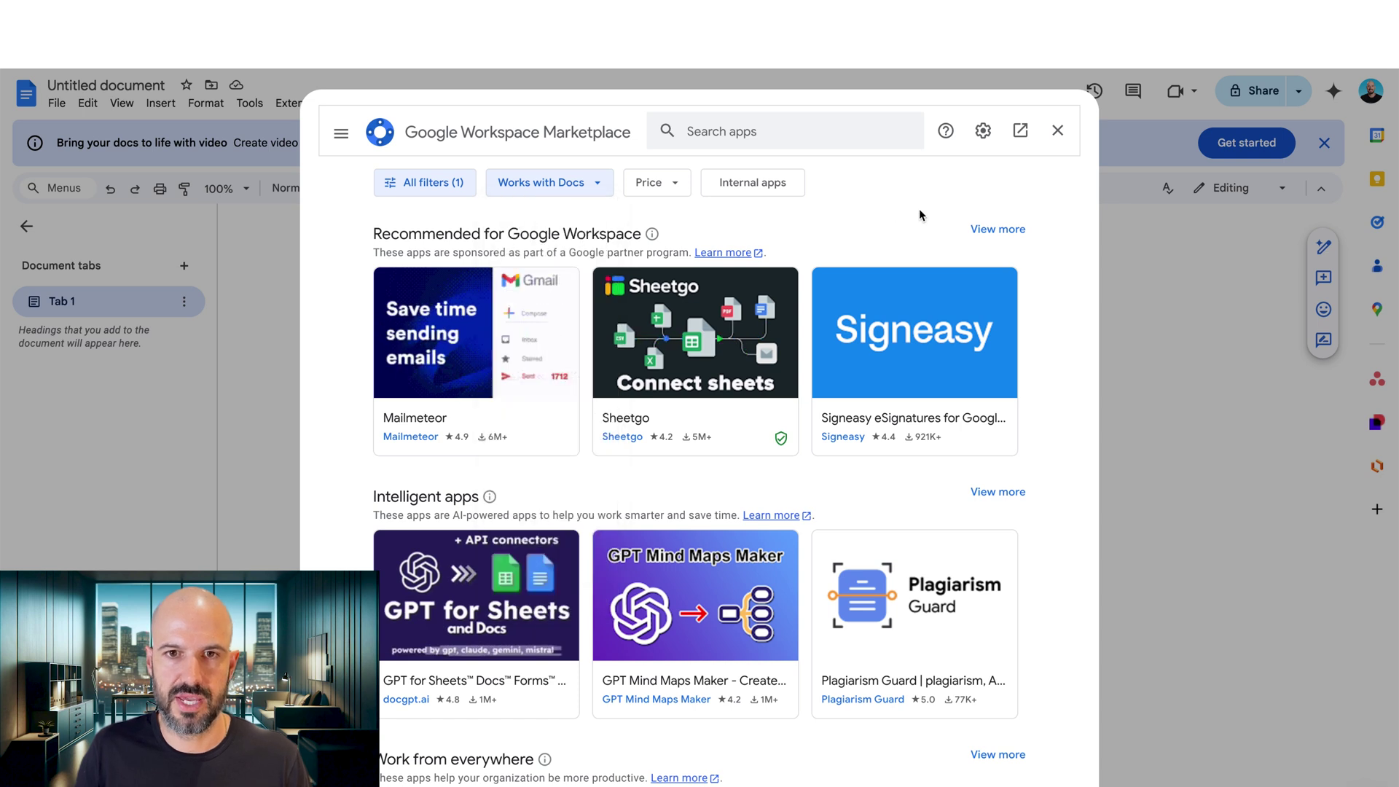
scroll(954, 319, down, 2)
scroll(954, 320, down, 2)
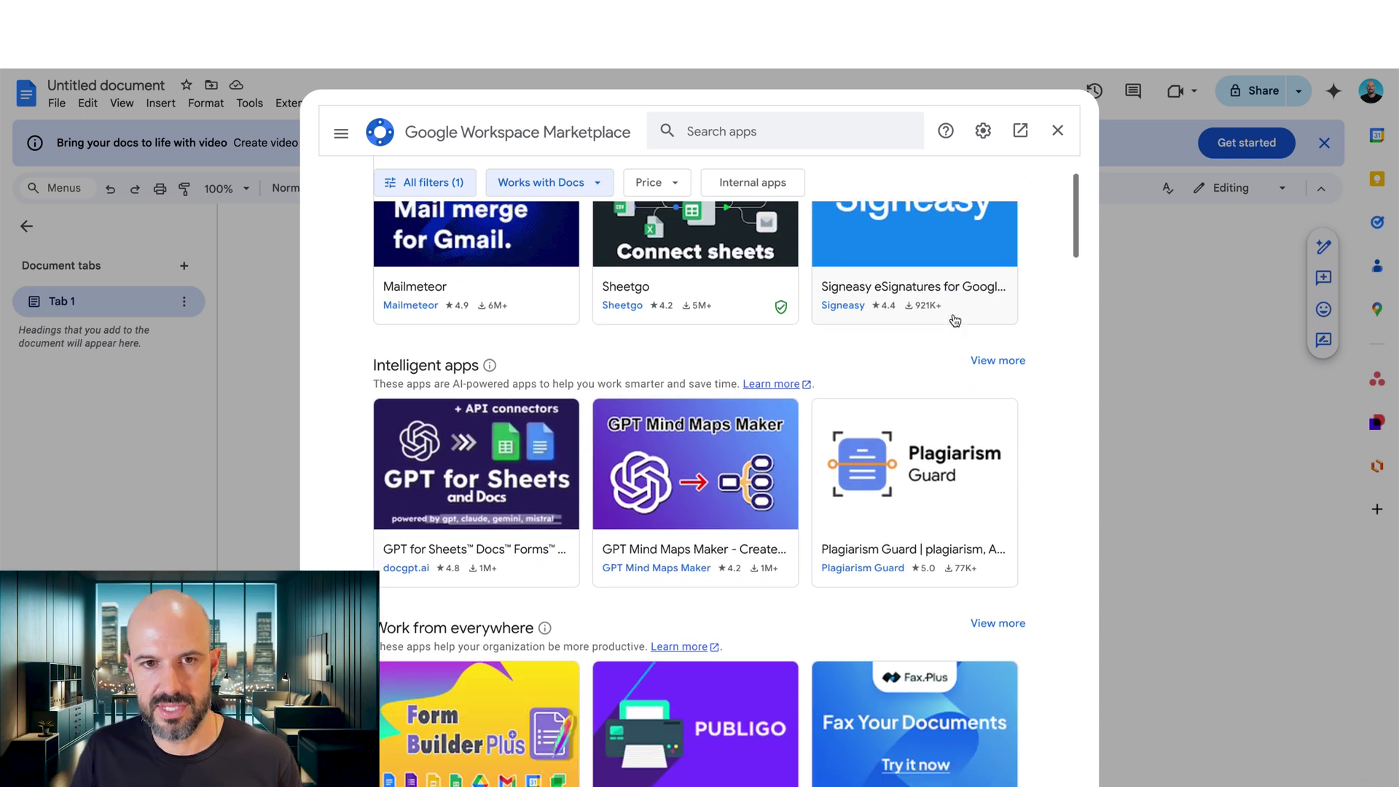
scroll(954, 319, down, 1)
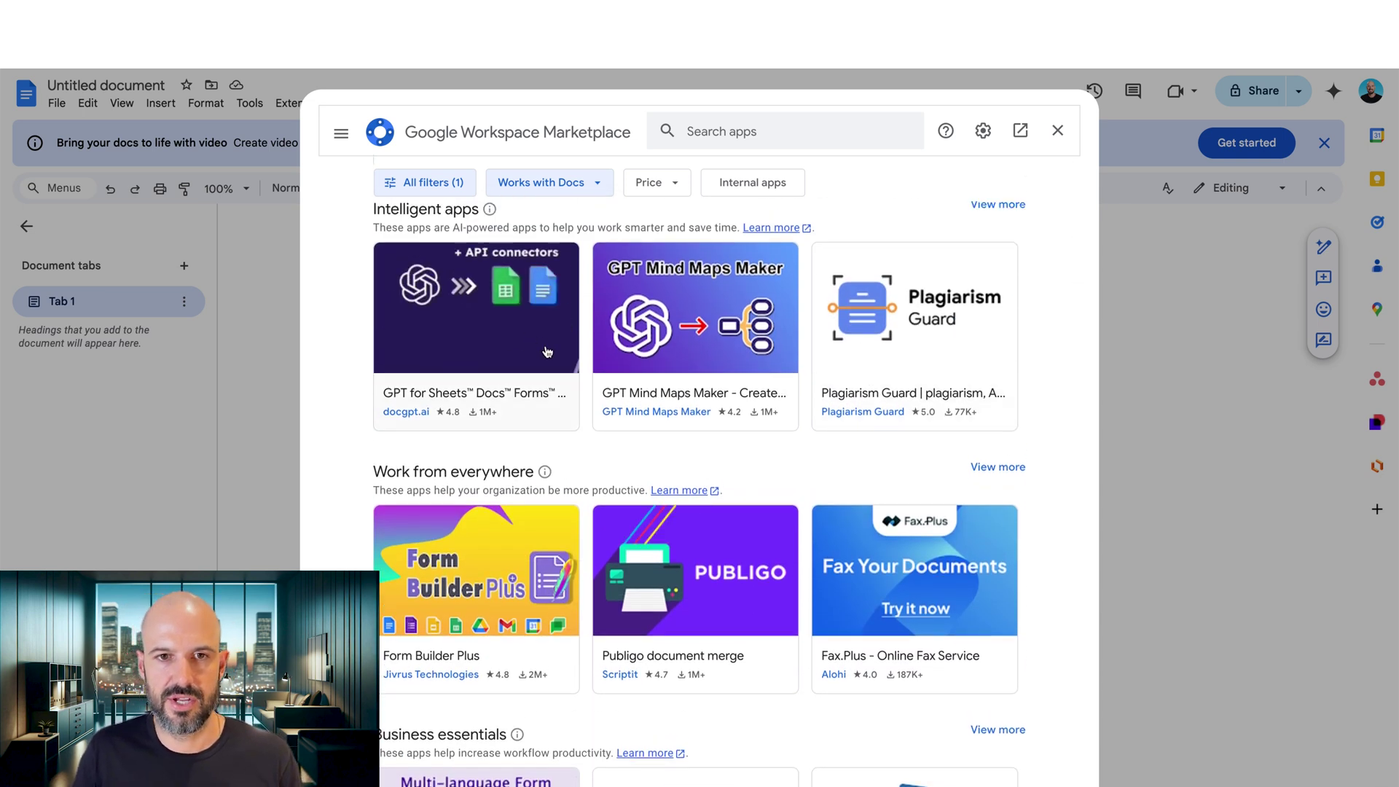
scroll(613, 329, down, 2)
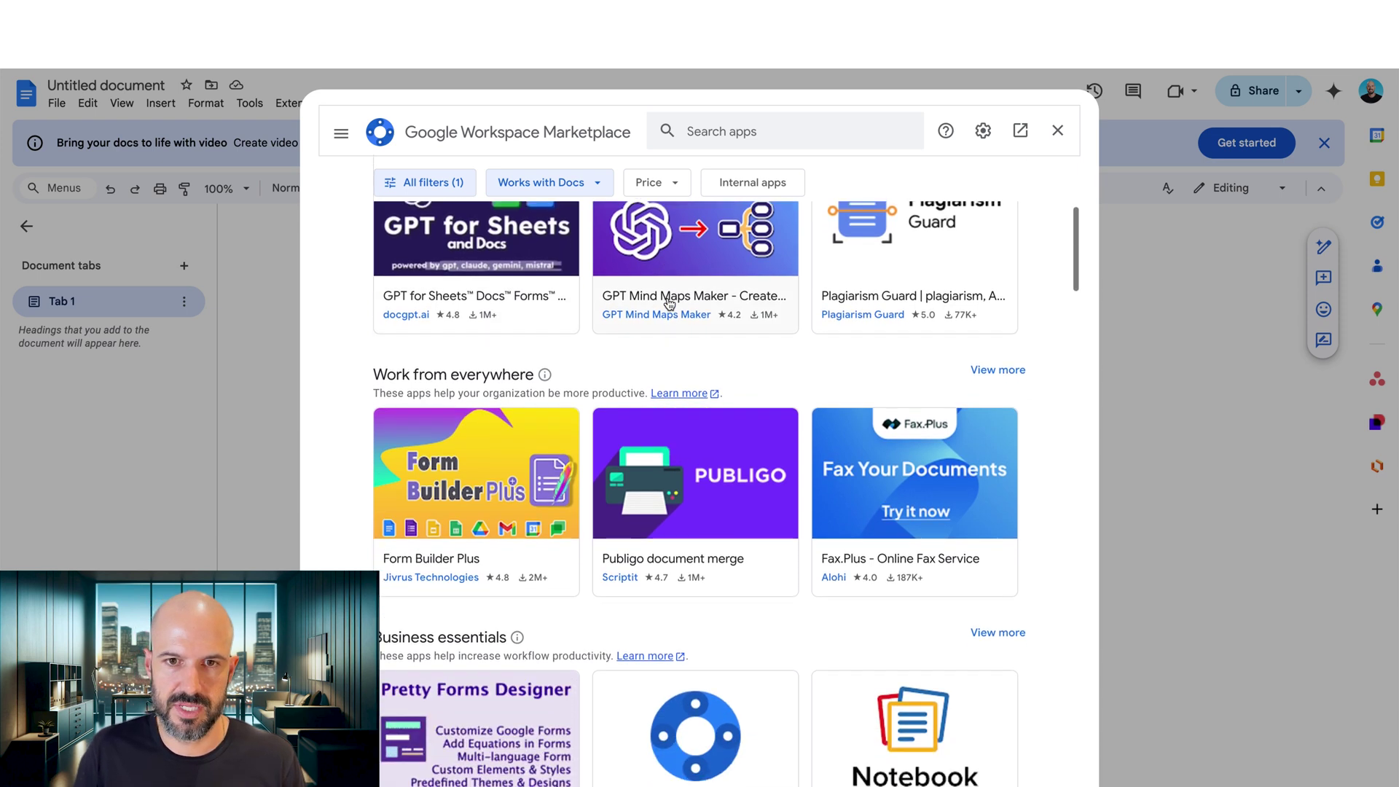
scroll(669, 304, down, 1)
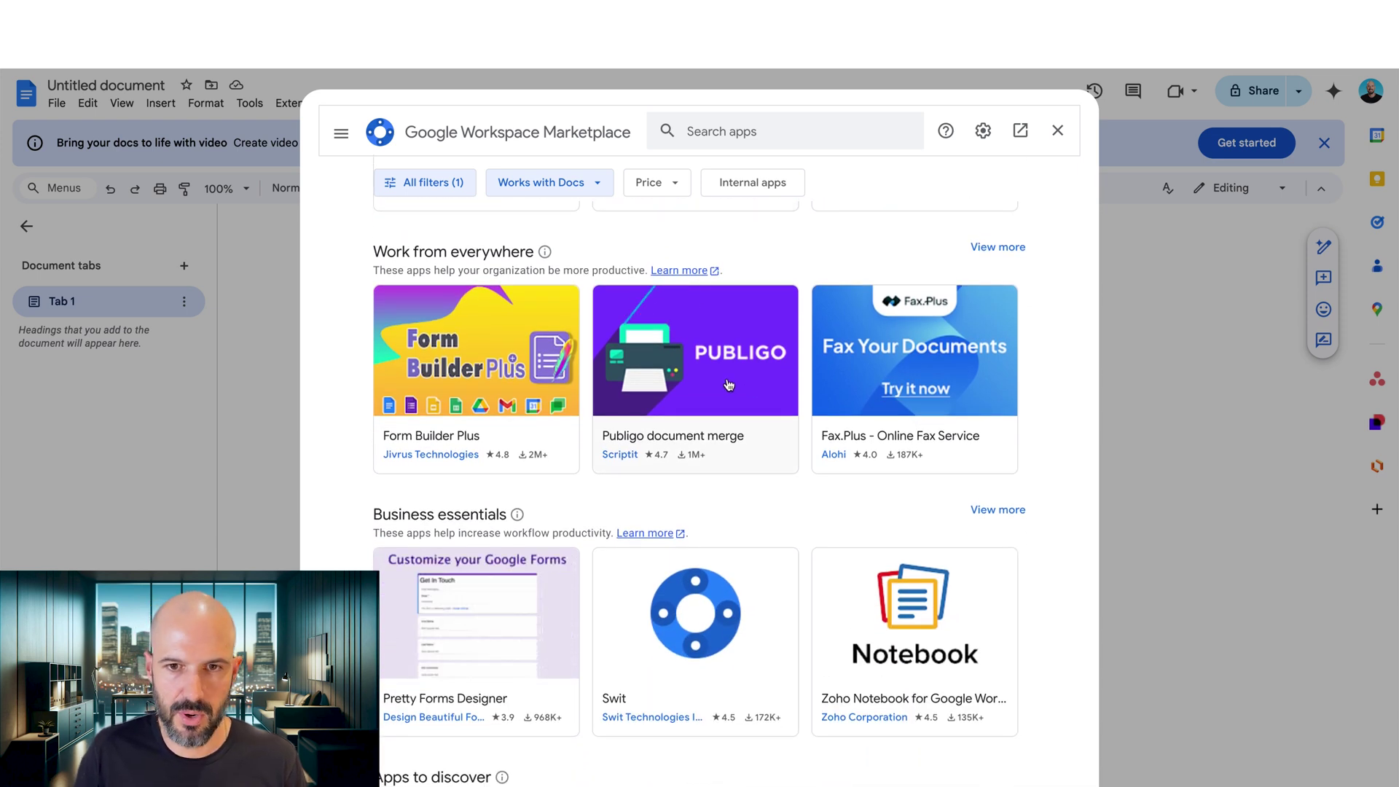
scroll(537, 376, down, 1)
scroll(536, 376, down, 2)
scroll(536, 376, down, 2)
scroll(822, 384, down, 2)
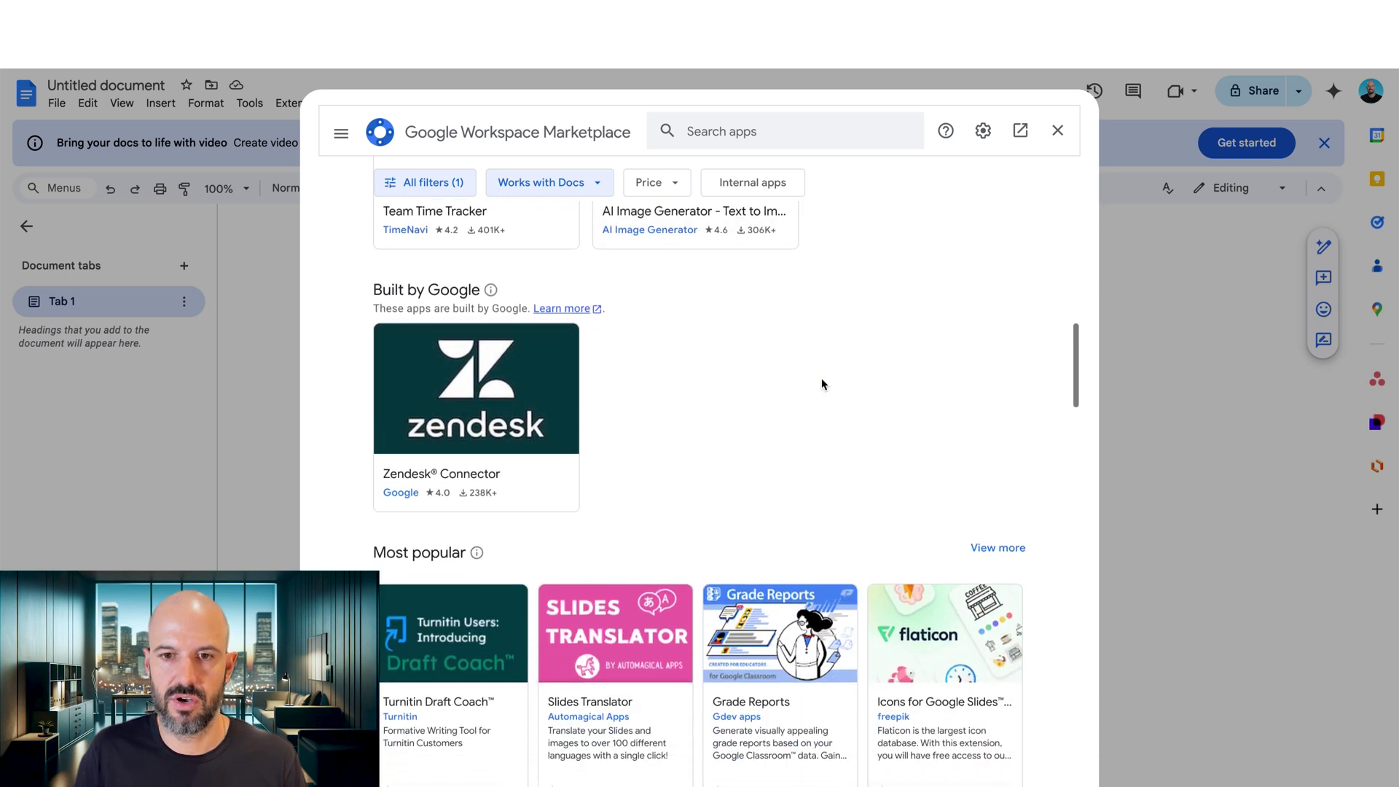
scroll(822, 384, up, 3)
scroll(822, 384, up, 7)
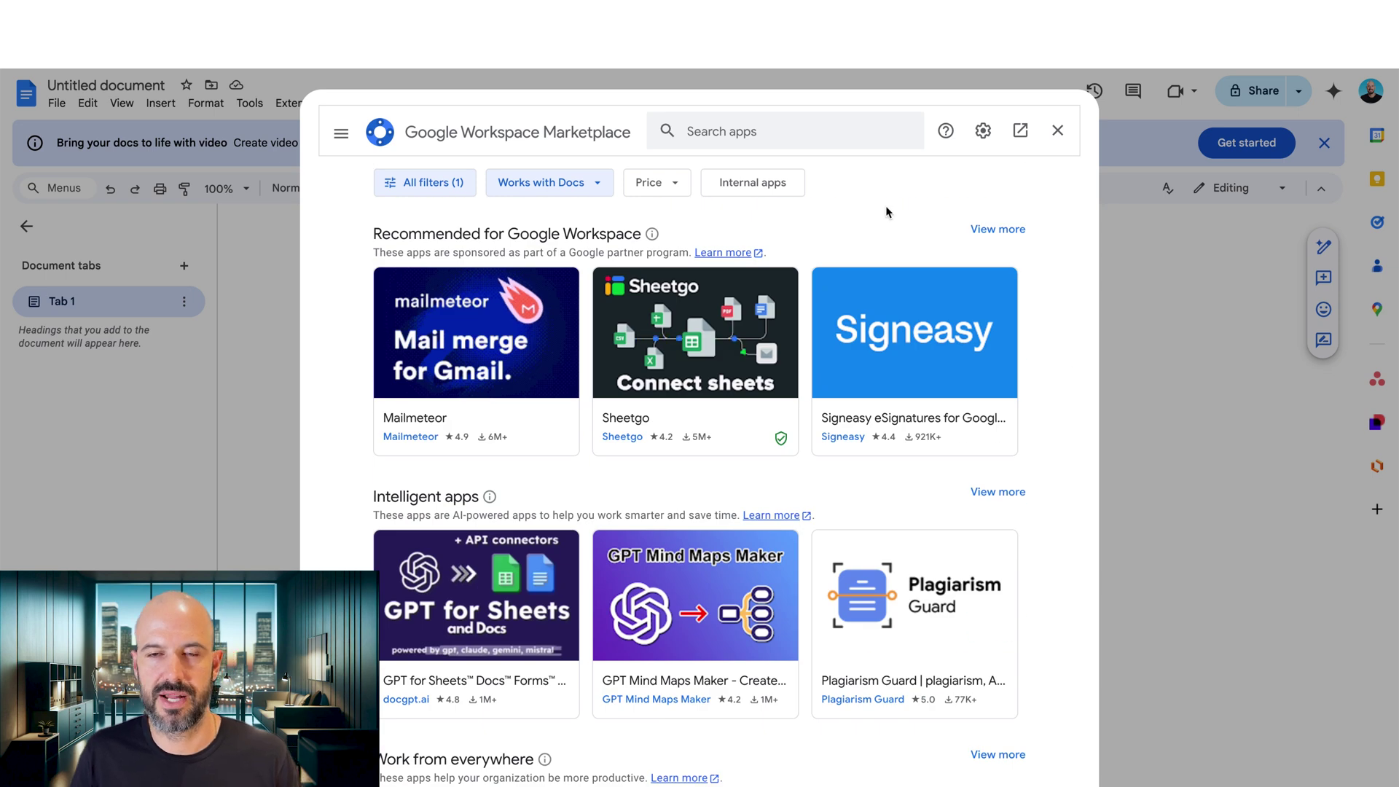